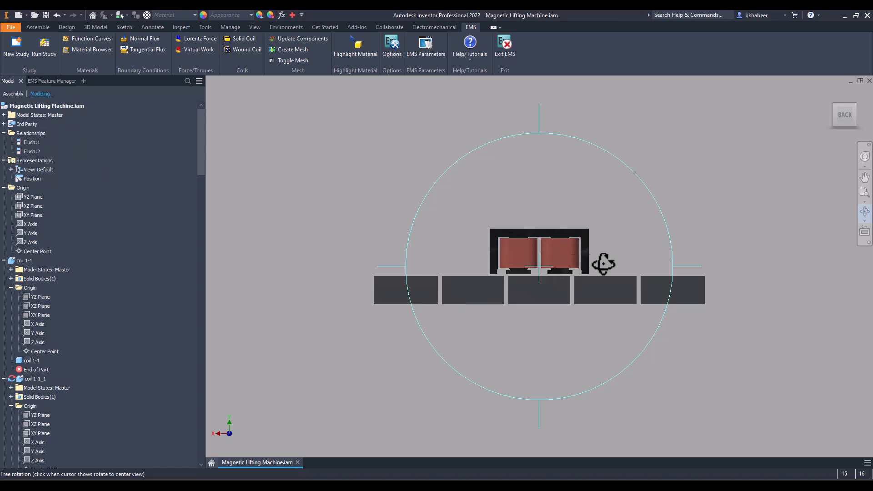
Collapse the assembly's Relationships, Representations and Origin folders and the coil 1-1, coil 1-1_1, Load-1 and coil 2-1 components in the model tree.
scroll(541, 248, "up", 2)
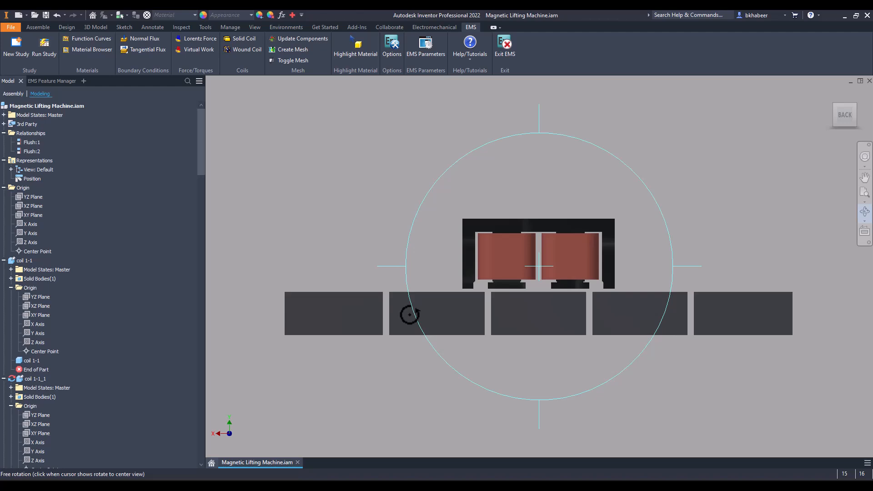
left_click(4, 133)
left_click(5, 143)
left_click(5, 152)
left_click(4, 161)
left_click(5, 169)
left_click(4, 179)
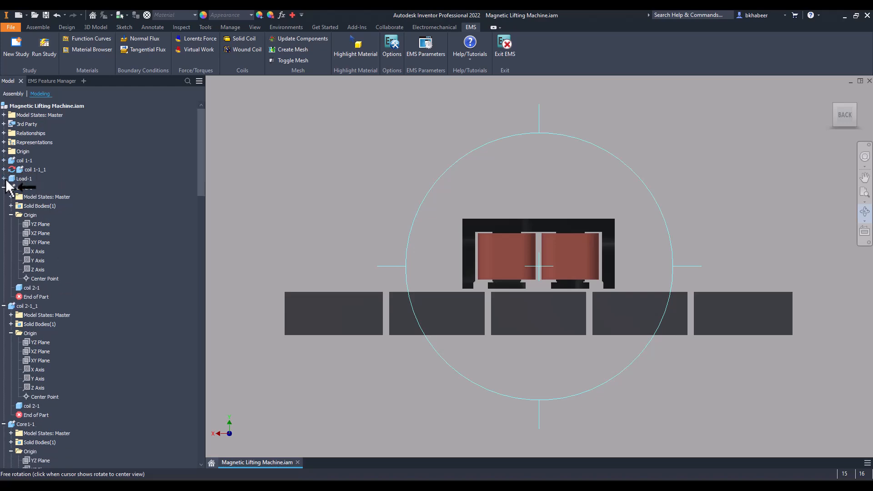
left_click(4, 188)
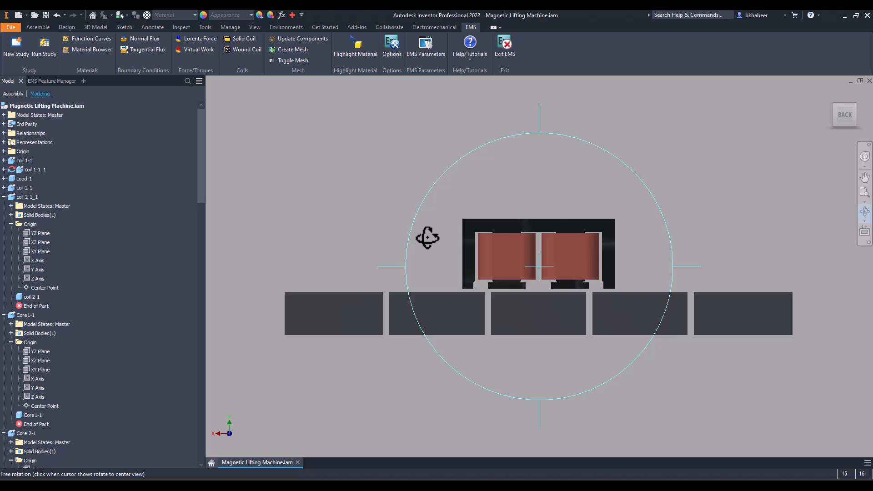
left_click_drag(429, 232, 460, 229)
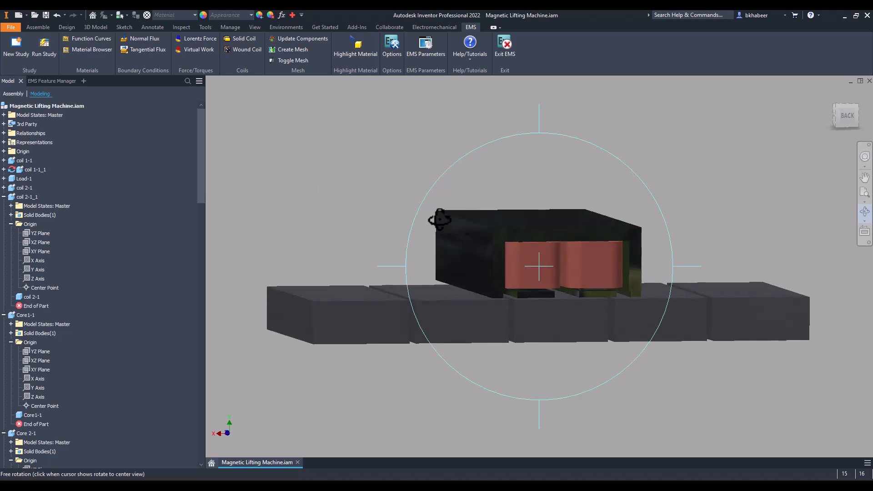
Start a new EMS study for the Magnetic Lifting Machine assembly.
left_click(63, 82)
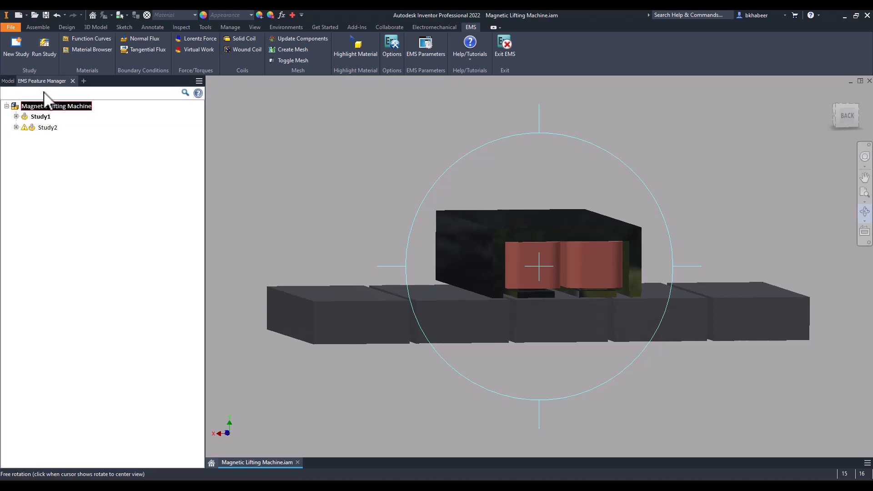
left_click(7, 81)
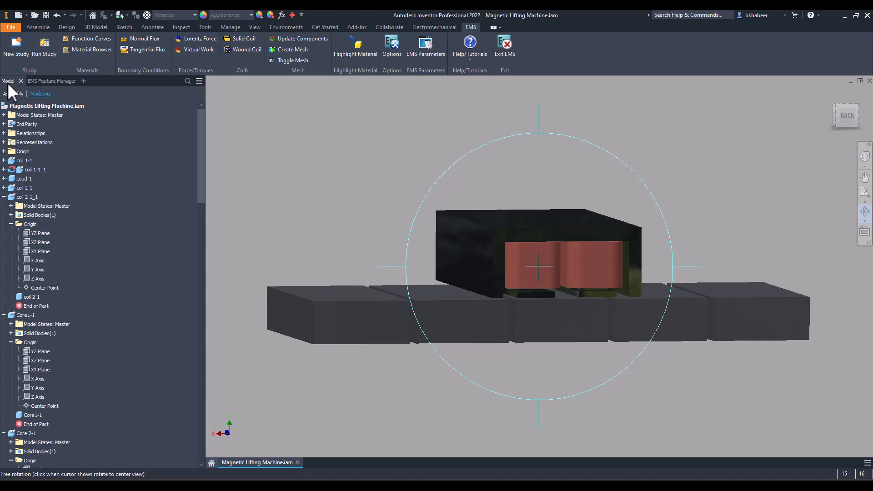
left_click(48, 81)
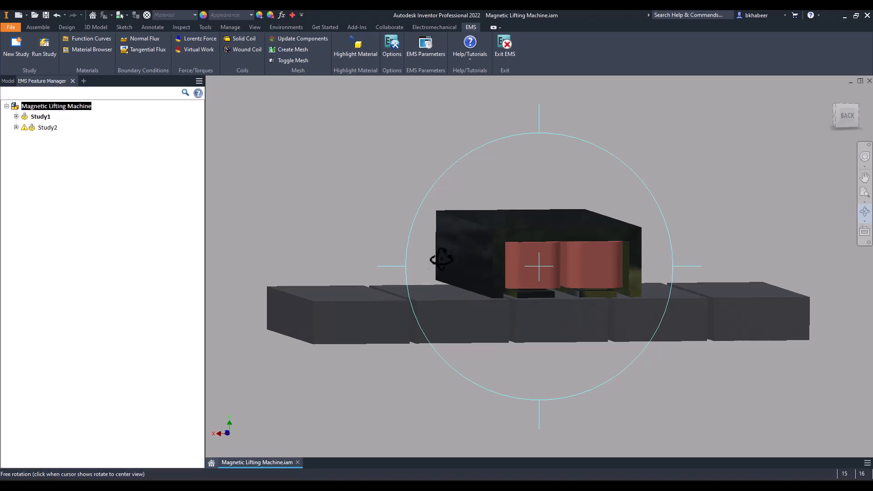
left_click(8, 81)
left_click(32, 81)
right_click(55, 109)
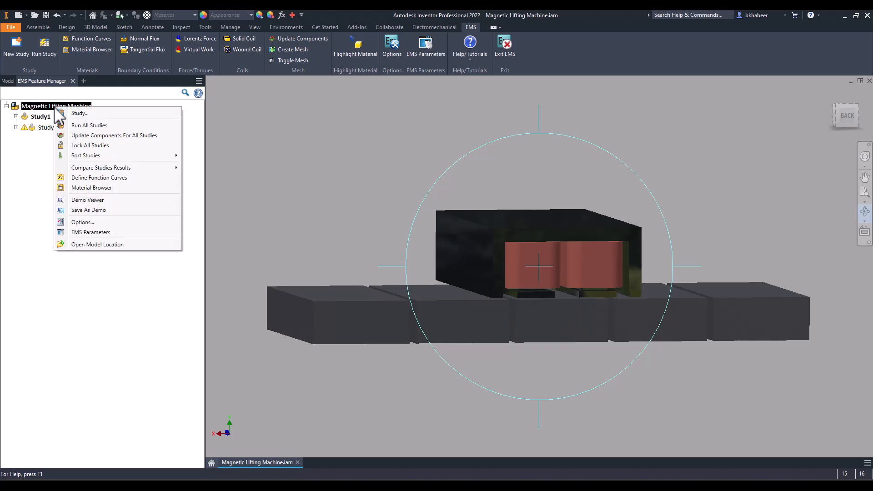
left_click(108, 114)
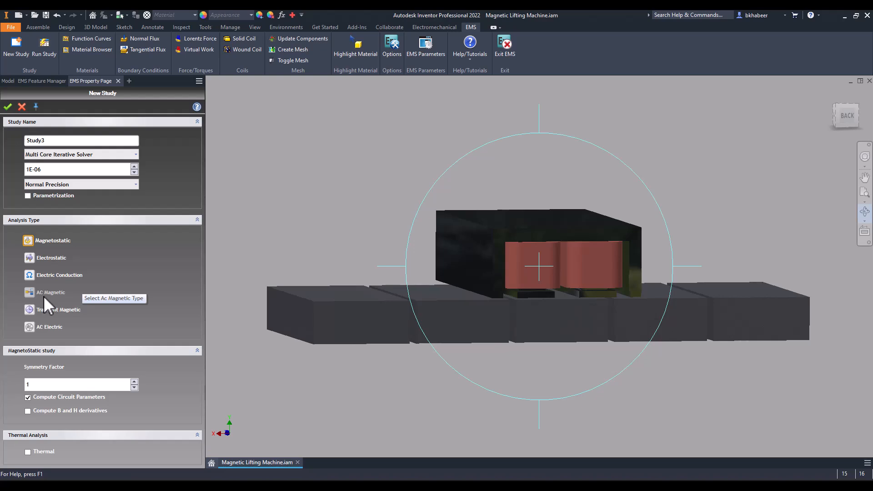
Try the AC Magnetic and Transient Magnetic analysis types for the new study, enabling transient thermal analysis for the latter.
left_click(43, 293)
scroll(79, 354, "down", 1)
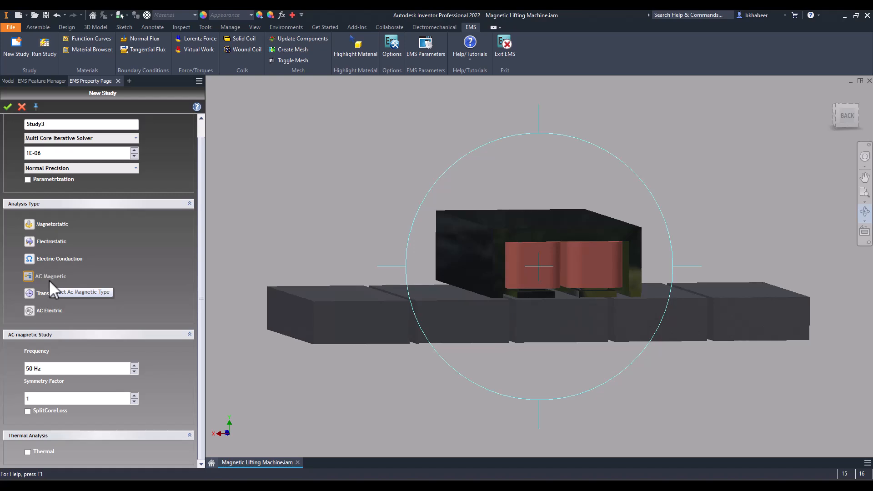
left_click(27, 294)
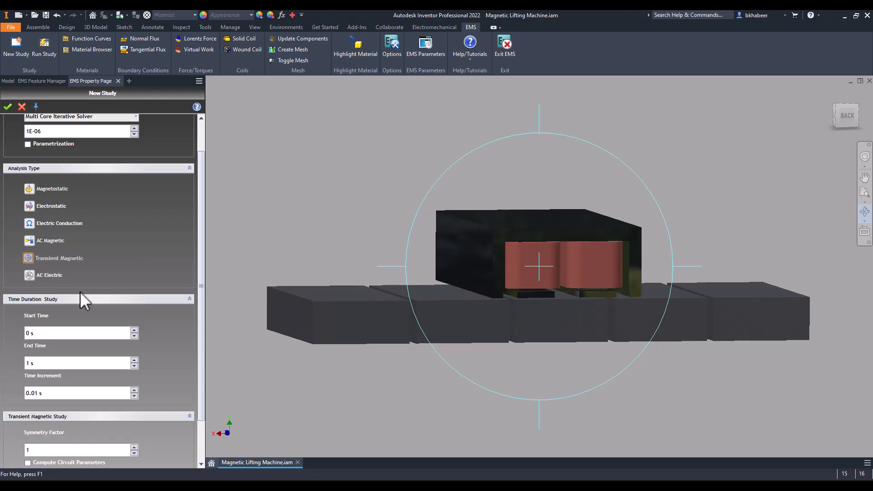
scroll(79, 282, "down", 2)
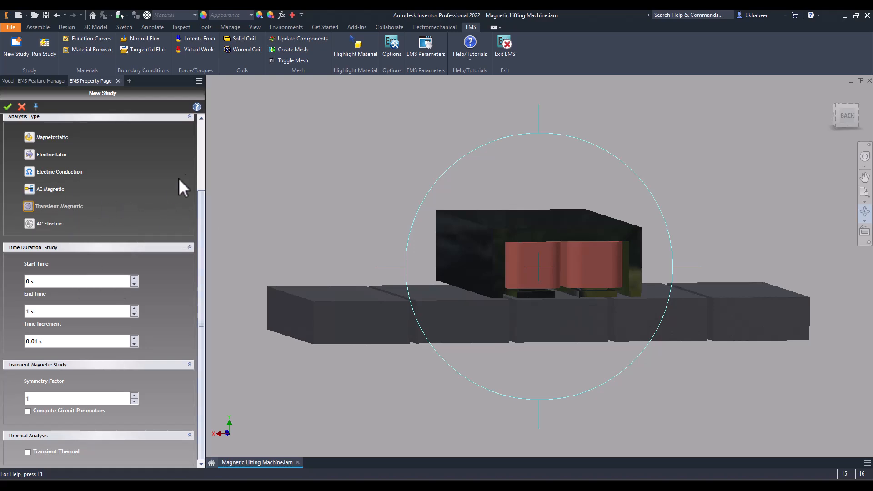
left_click_drag(199, 205, 198, 234)
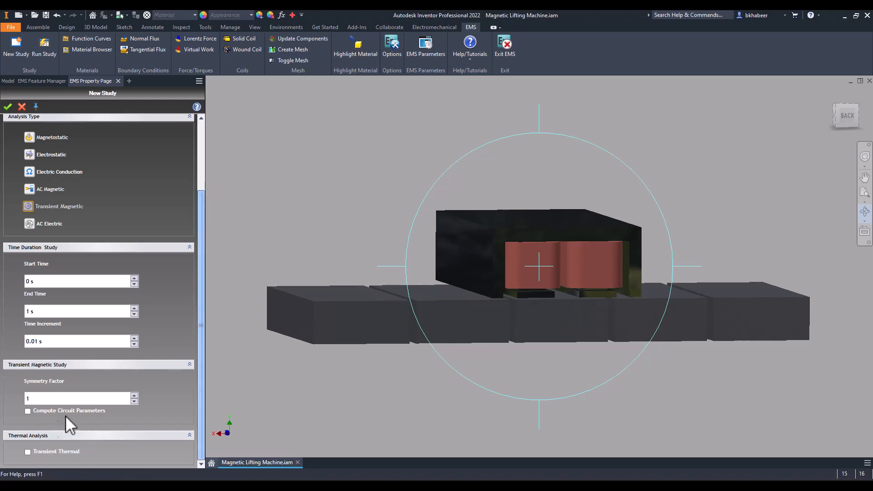
left_click(28, 452)
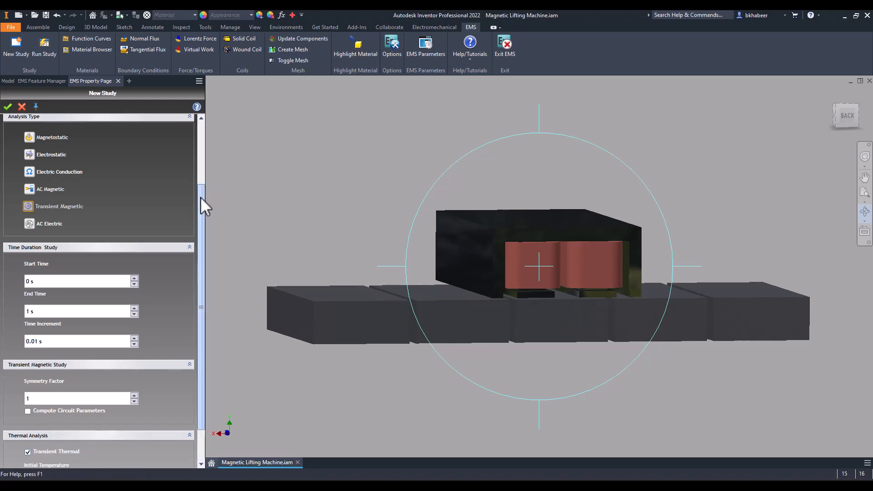
left_click_drag(200, 197, 200, 273)
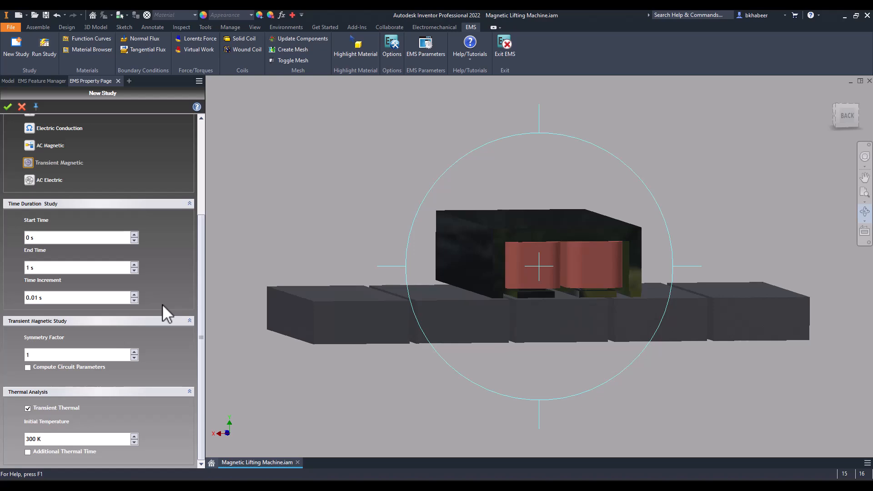
left_click_drag(204, 231, 203, 181)
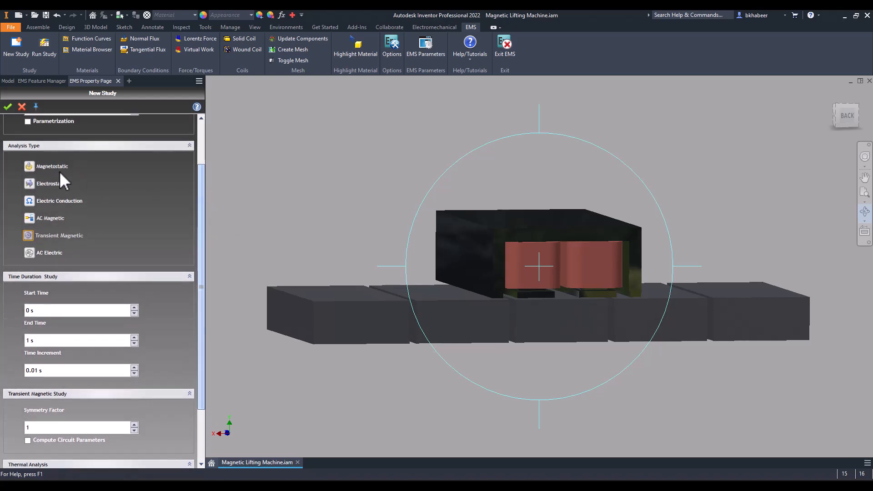
Set the analysis type to Magnetostatic with thermal analysis switched off and create Study3.
left_click(31, 166)
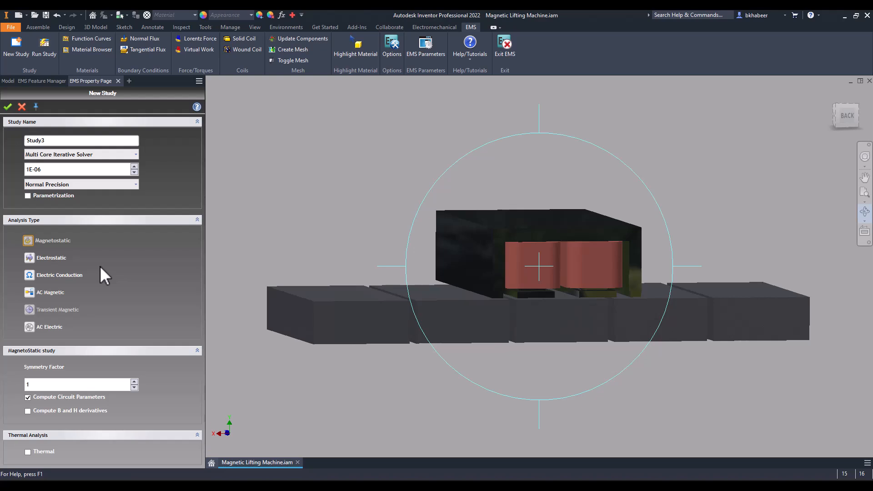
left_click(43, 451)
scroll(136, 422, "down", 1)
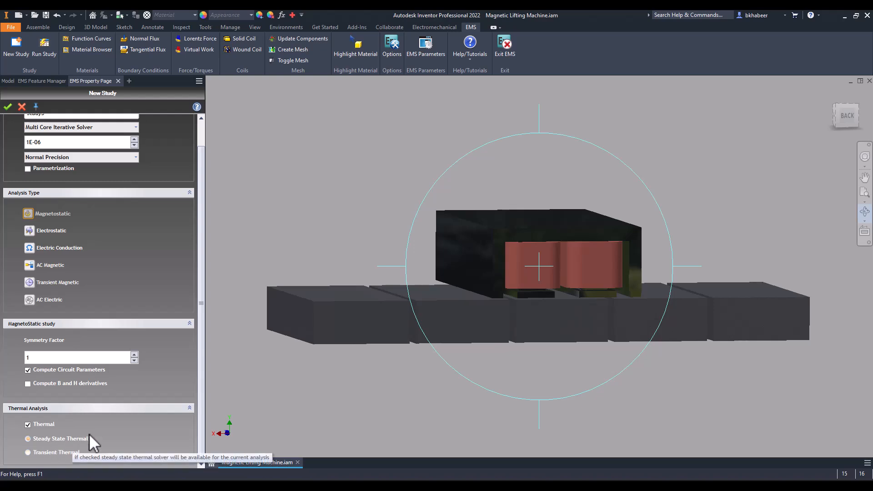
scroll(85, 427, "up", 2)
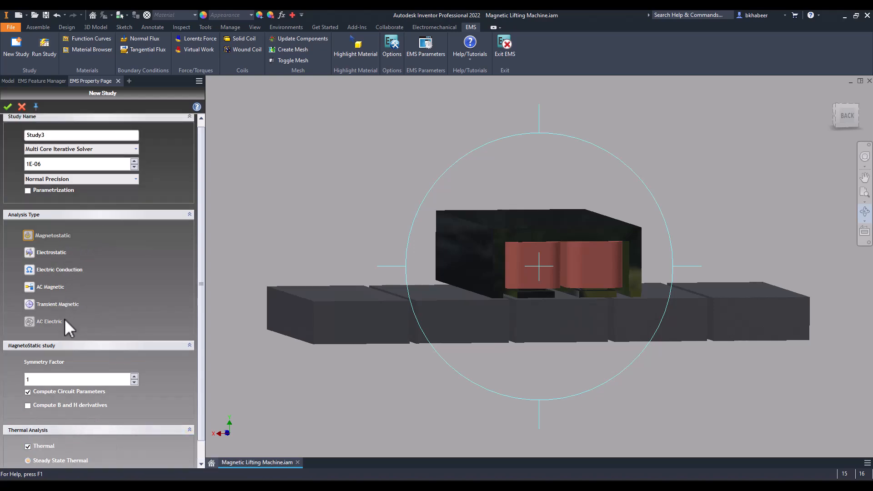
scroll(53, 391, "down", 2)
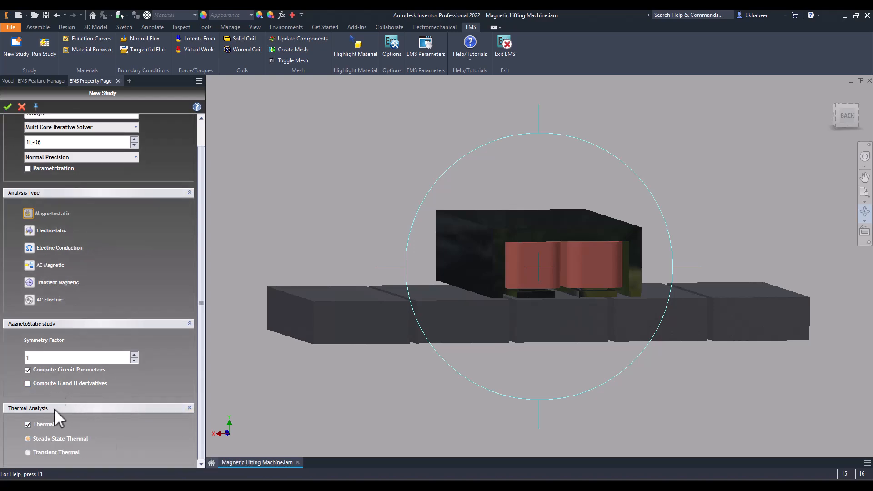
left_click(45, 425)
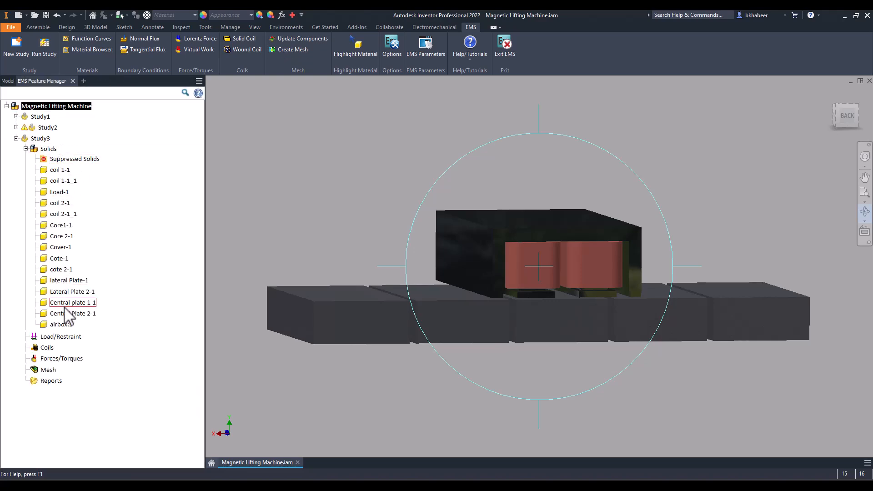
Apply Copper from the conductor materials to the coil 1-1 solid in Study3.
right_click(62, 172)
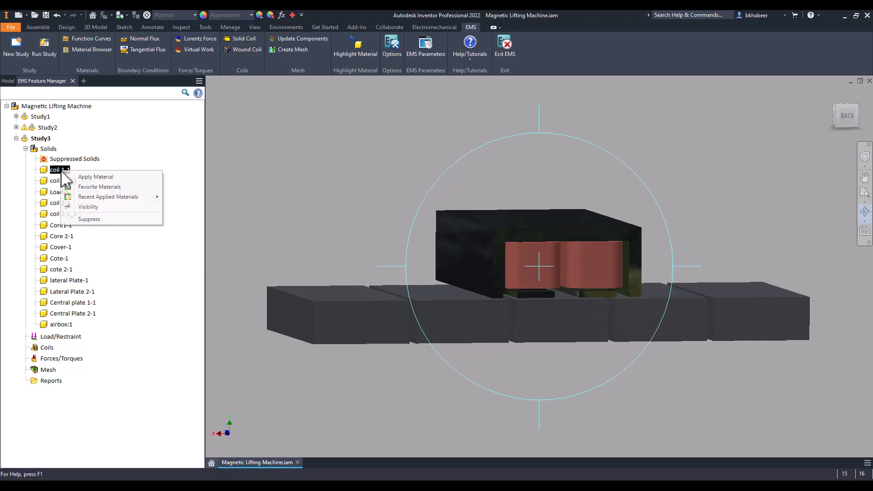
left_click(86, 178)
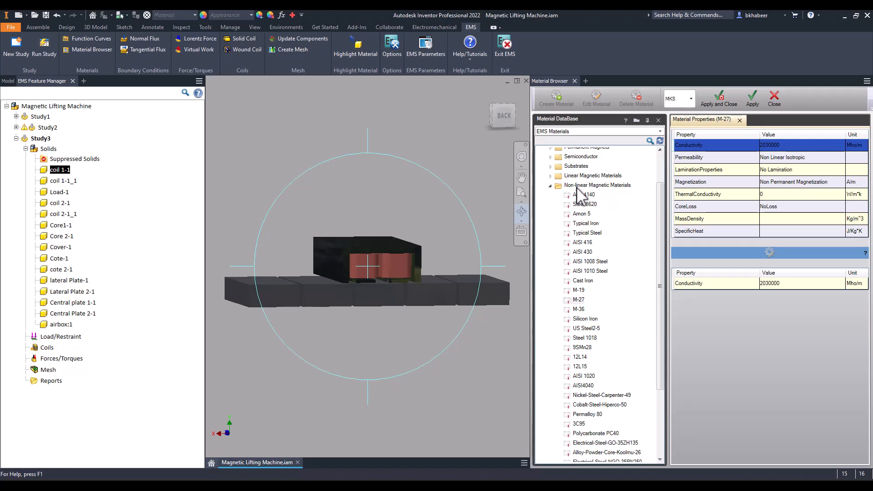
left_click(551, 185)
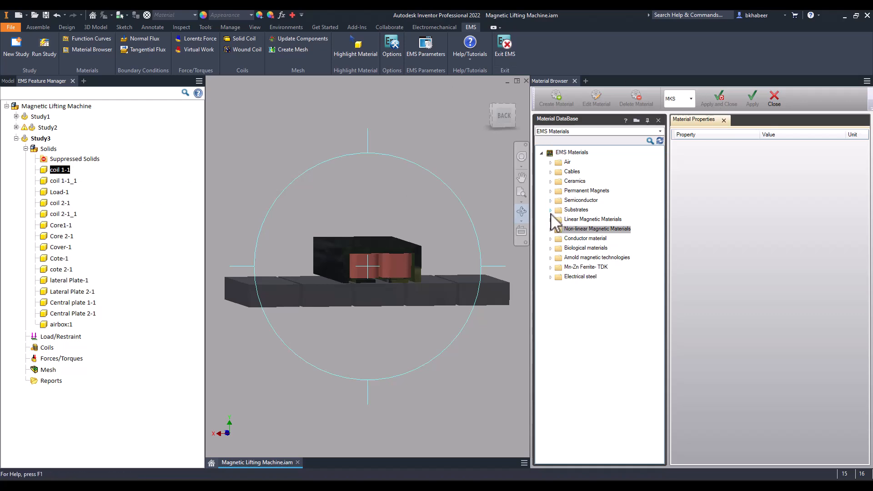
left_click(551, 238)
left_click(580, 257)
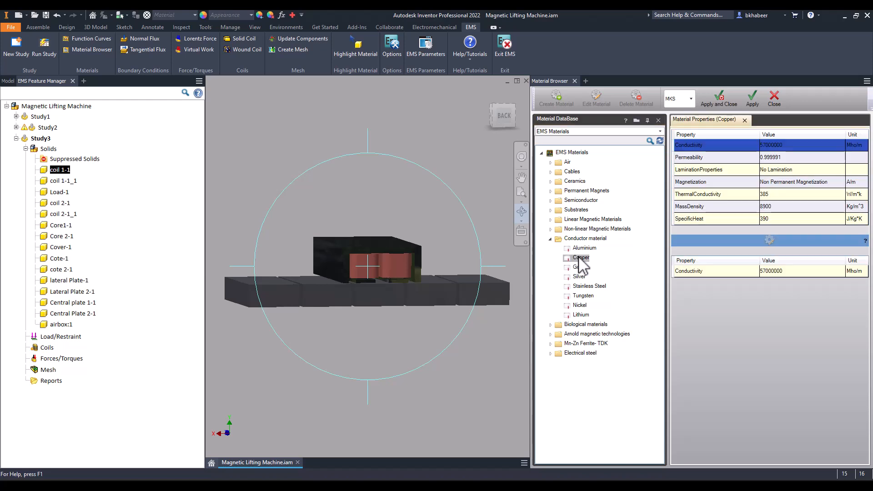
left_click(723, 96)
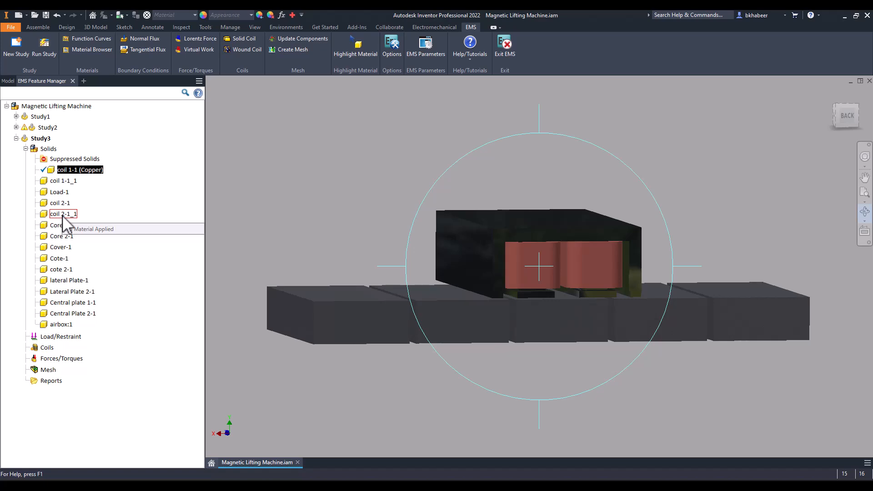
Apply the recently used AISI 1020 material to the Lateral Plate 2-1 solid.
right_click(81, 292)
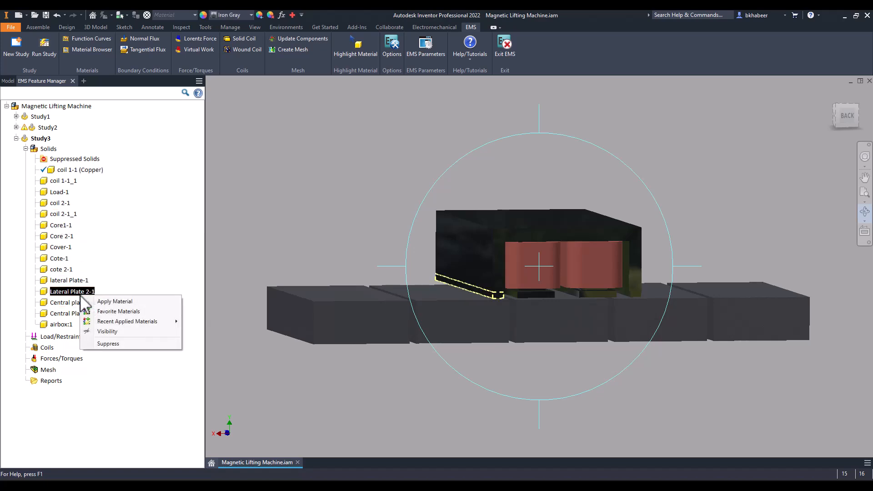
mouse_move(126, 323)
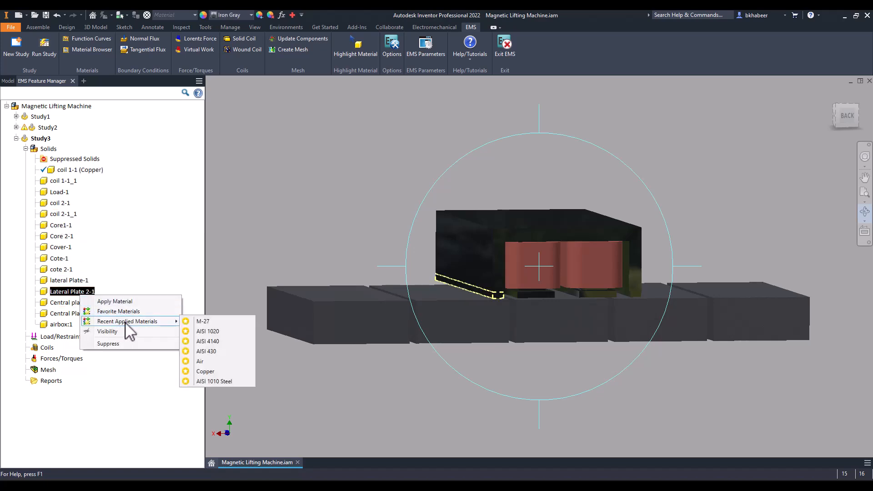
left_click(208, 334)
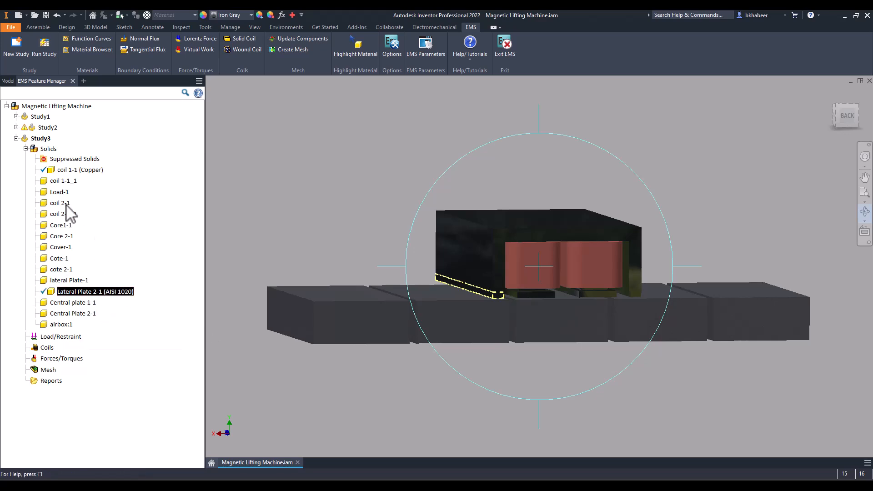
Start a wound coil definition in Study3 and hide the Cover-1 solid to expose the coils.
right_click(47, 348)
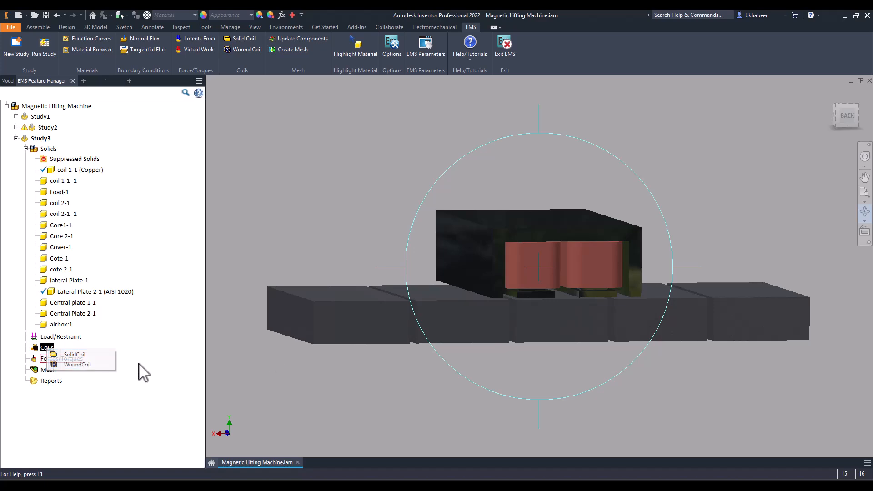
left_click(78, 365)
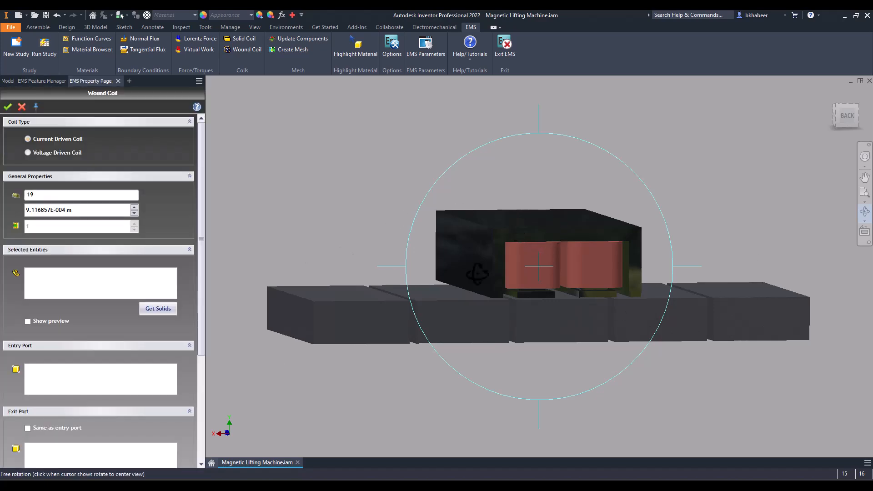
left_click(165, 309)
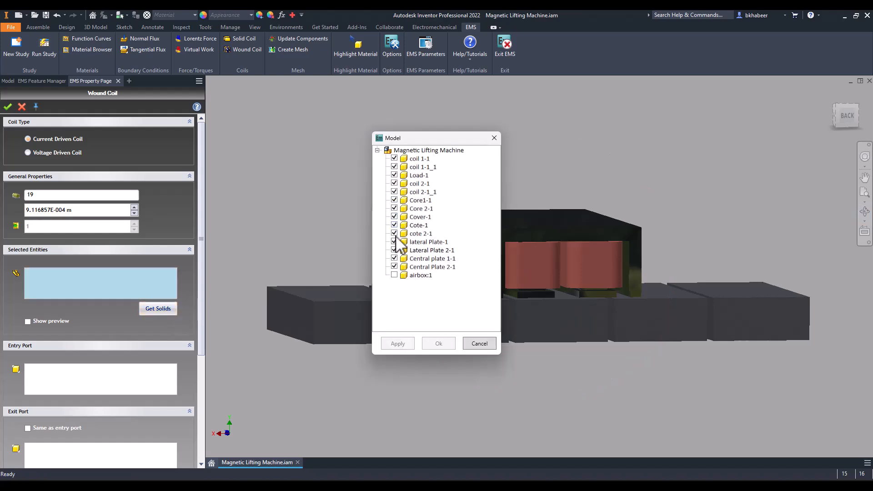
left_click_drag(409, 136, 252, 96)
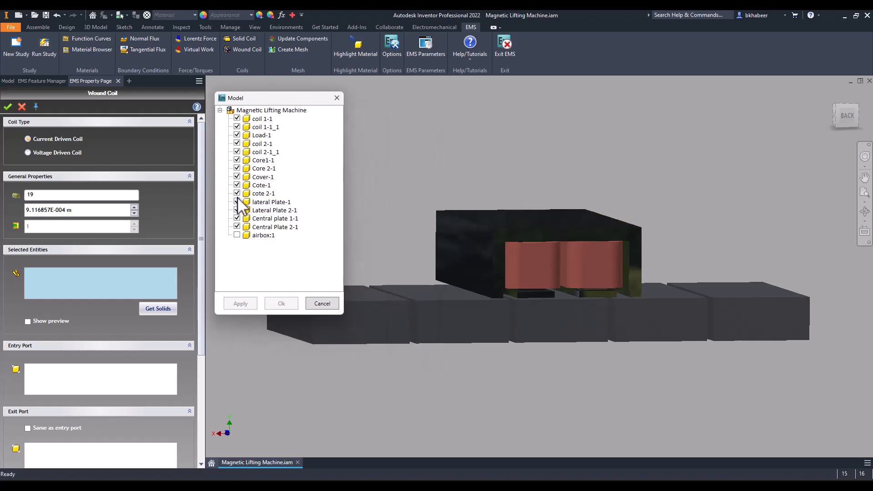
left_click(237, 177)
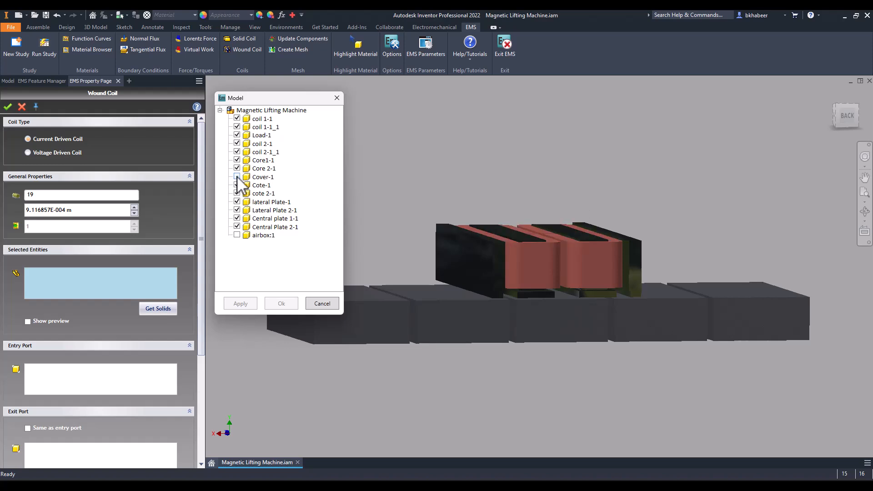
Add the coil 1-1 and coil 1-1_1 solids as the wound coil's selected entities.
left_click(864, 212)
left_click_drag(563, 233, 516, 189)
left_click(87, 282)
left_click(478, 194)
left_click(490, 253)
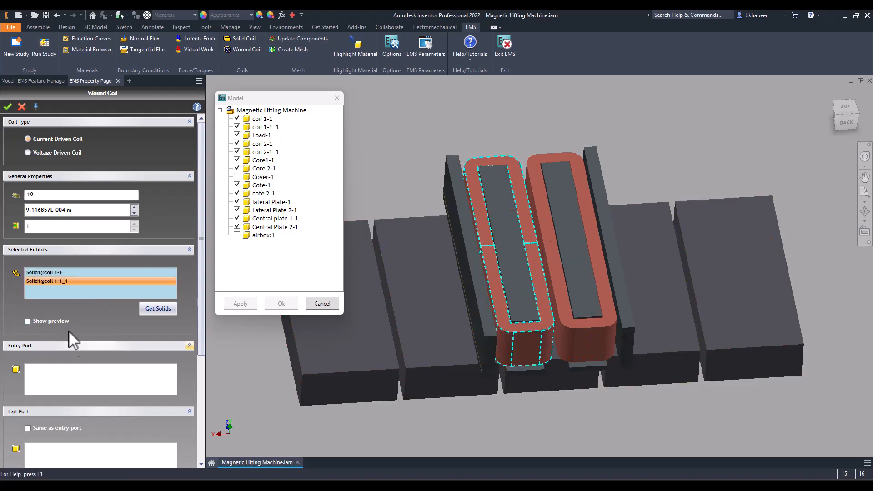
Hide the coil 1-1_1 solid, pick the exposed end face of coil 1-1 as entry port, and make the exit port the same.
left_click_drag(200, 313, 195, 346)
left_click(122, 328)
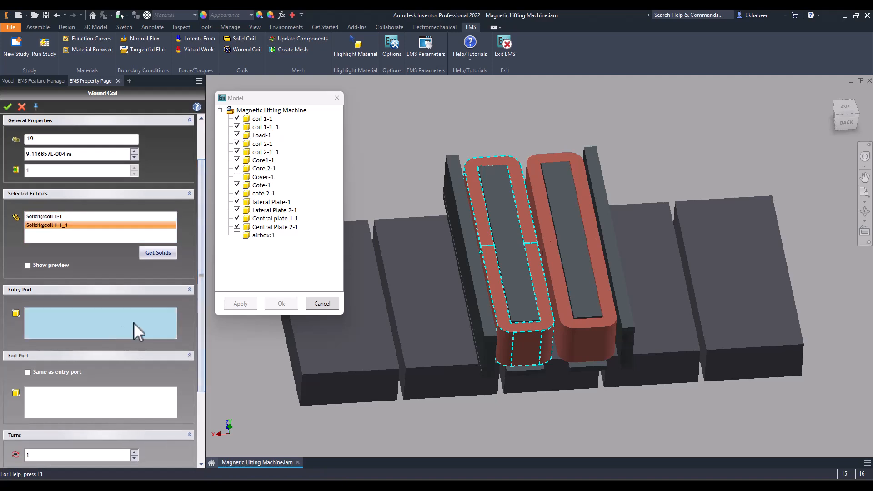
left_click(237, 127)
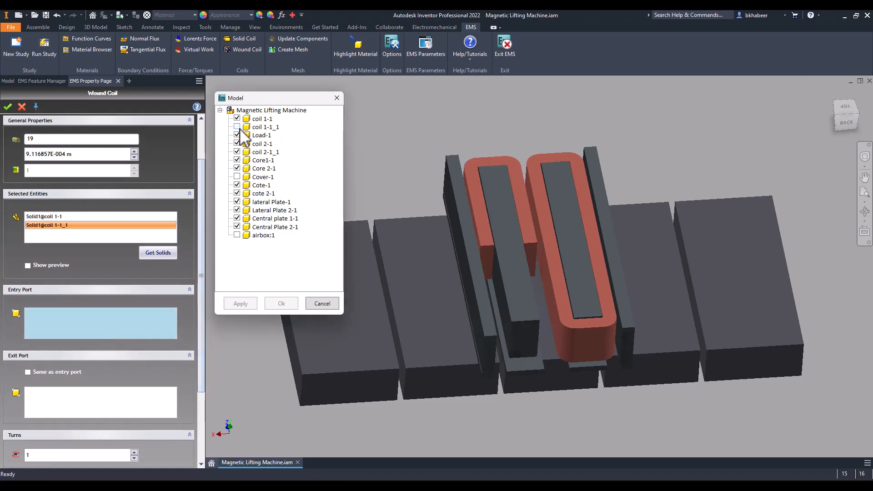
left_click(487, 254)
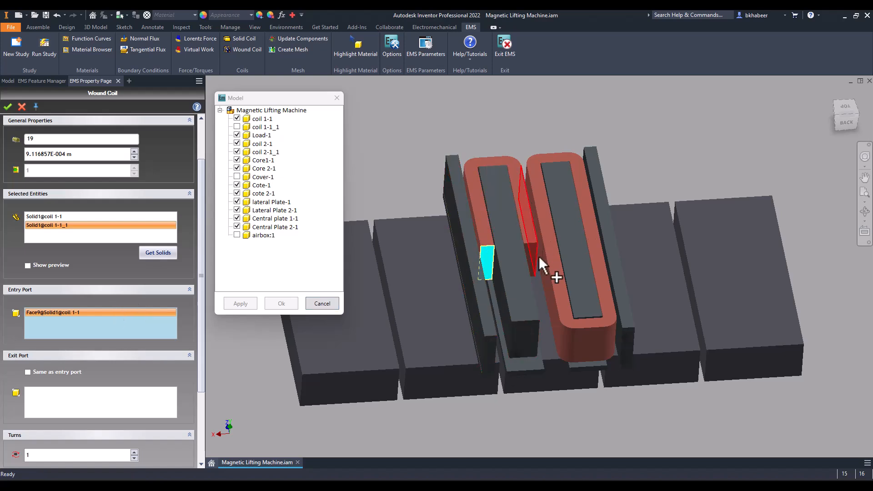
left_click(63, 372)
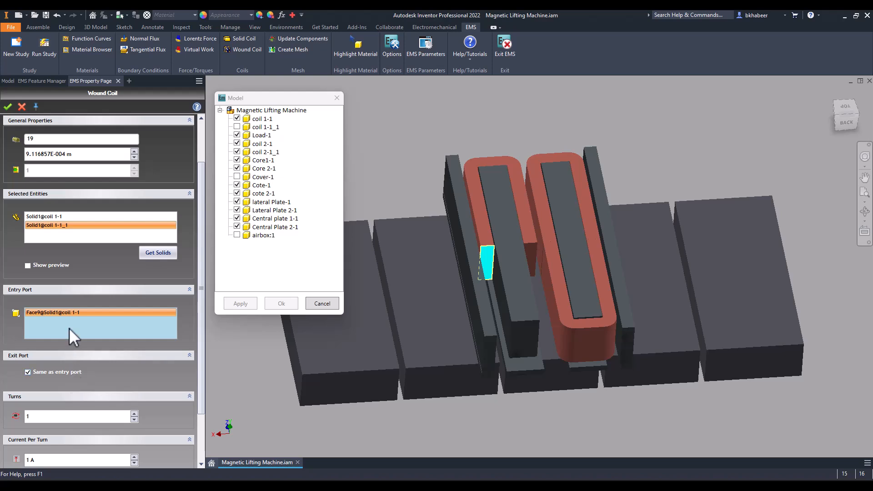
Set the wound coil to 1000 turns and accept its current-driven definition.
left_click_drag(199, 277, 199, 330)
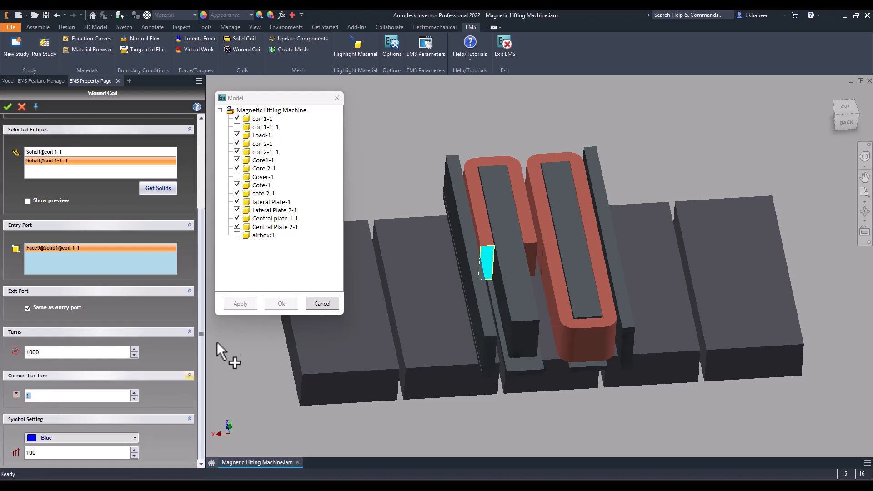
left_click_drag(201, 316, 203, 229)
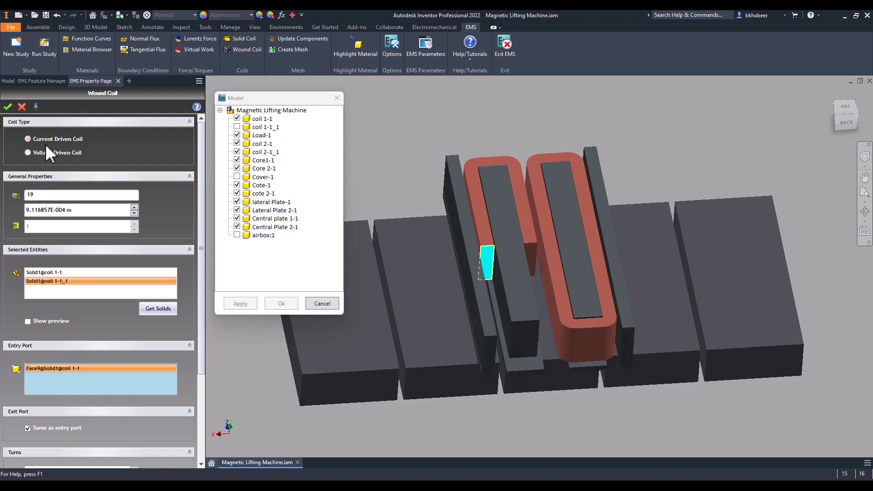
left_click(8, 107)
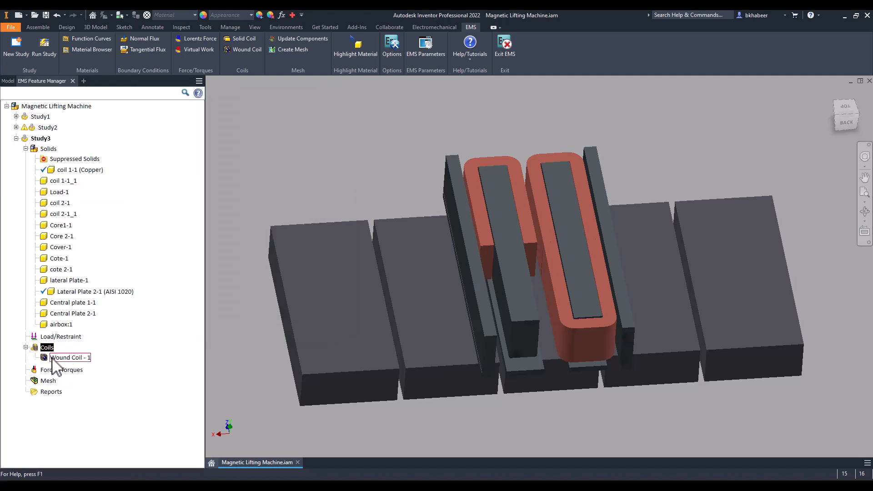
Add a virtual work force calculation to Study3 on the Load-1 solid, with the torque center at the origin.
left_click(57, 370)
right_click(56, 372)
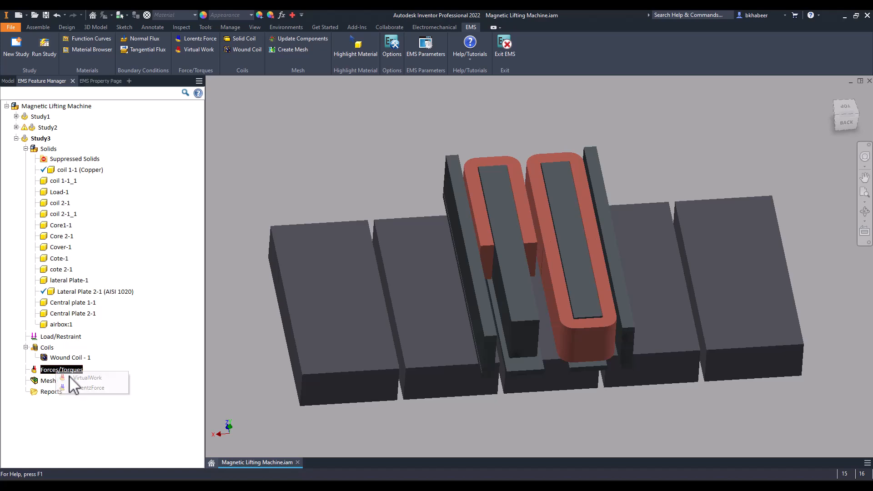
left_click(80, 389)
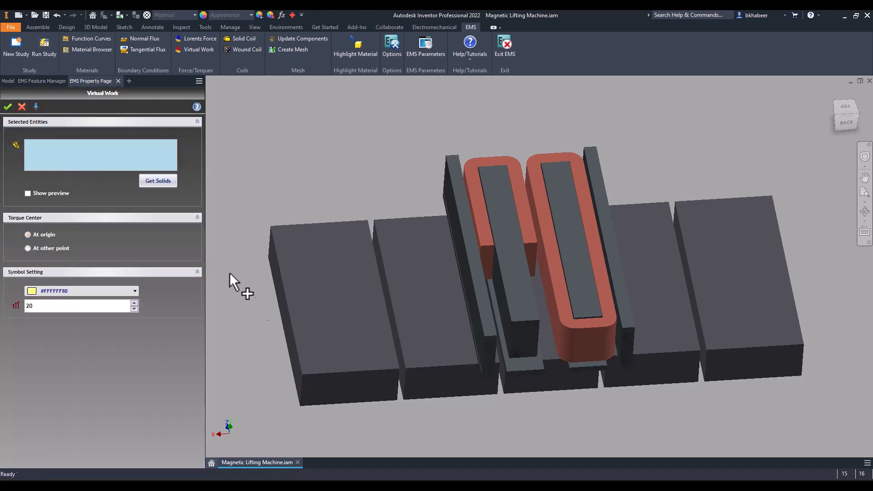
left_click(318, 318)
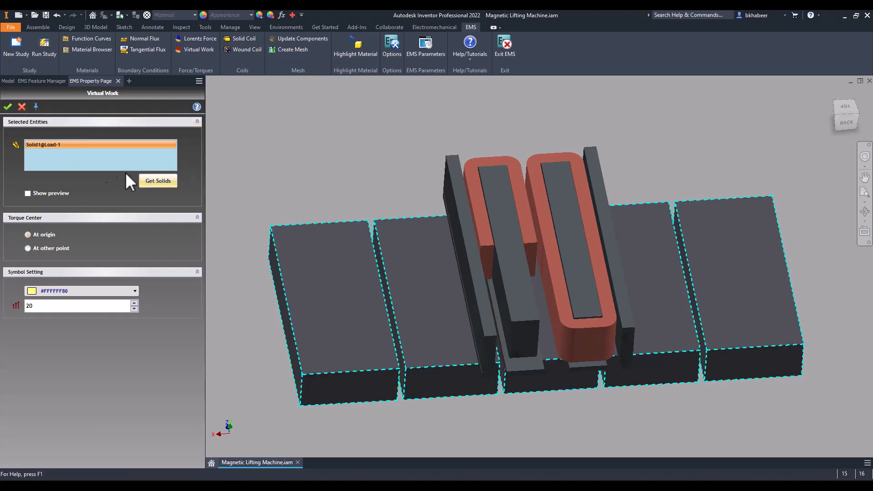
left_click(7, 107)
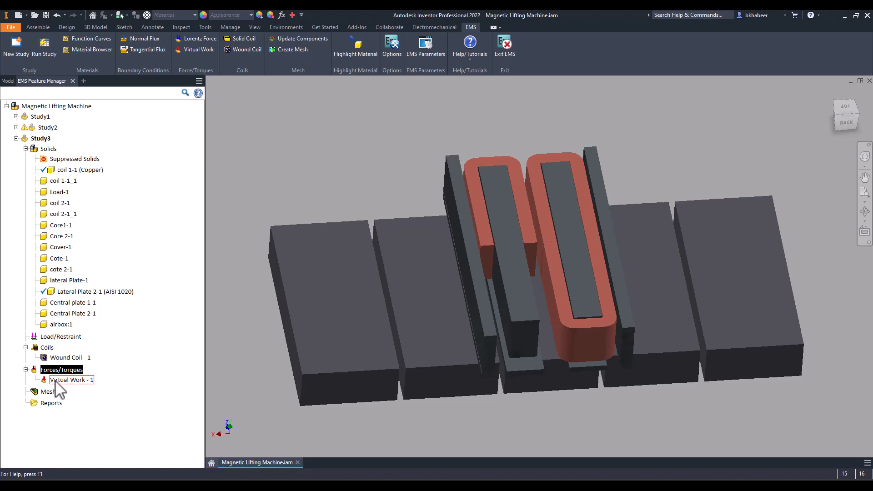
Open Study3's mesh settings to review the mesh parameters and meshing options, and close them.
right_click(51, 392)
left_click(64, 397)
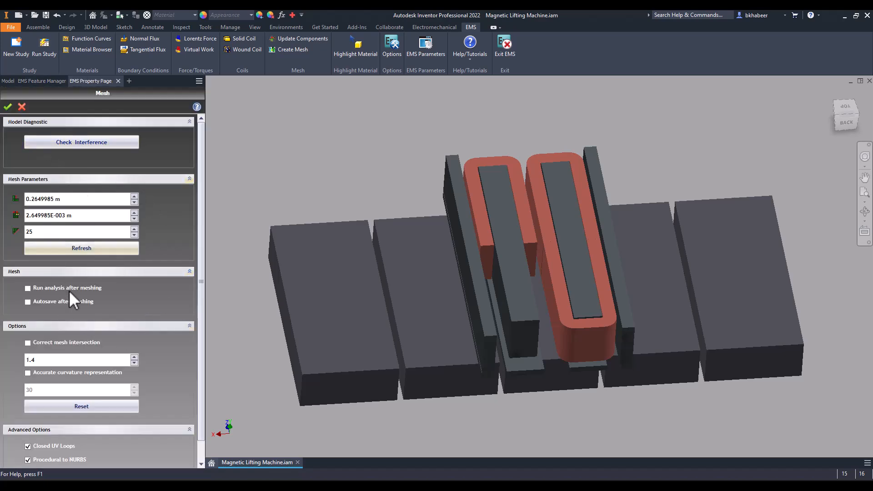
left_click(7, 106)
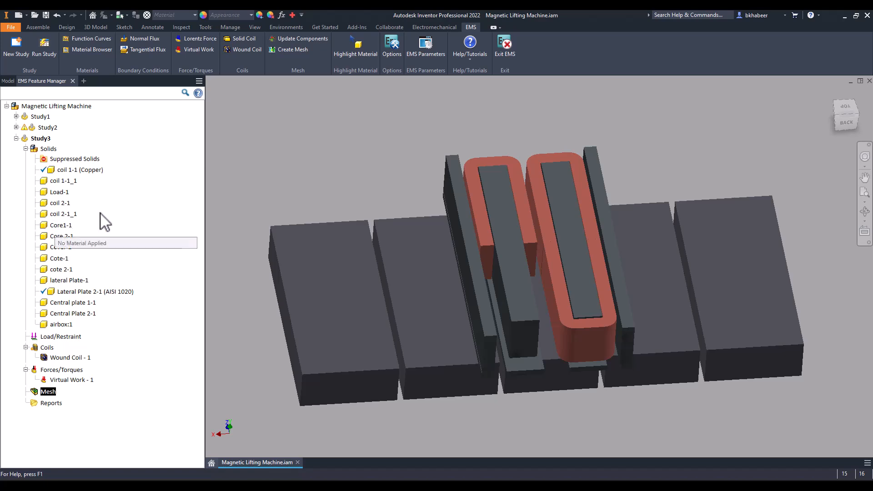
Collapse Study3 and expand Study1 with its solids list folded to show the study's results.
right_click(38, 139)
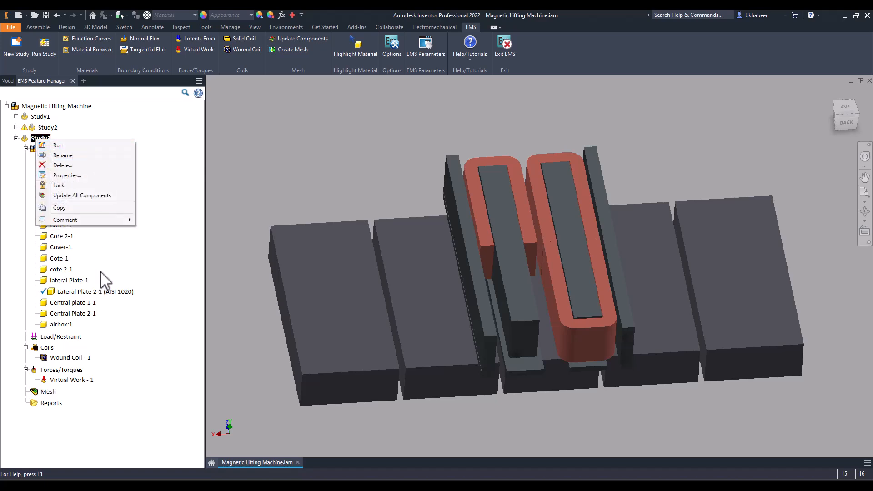
left_click(17, 139)
left_click(16, 138)
left_click(16, 117)
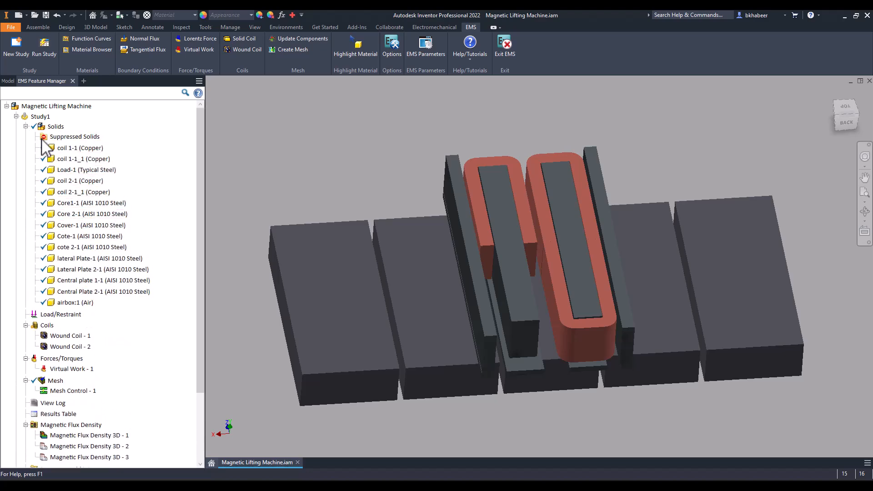
left_click(26, 126)
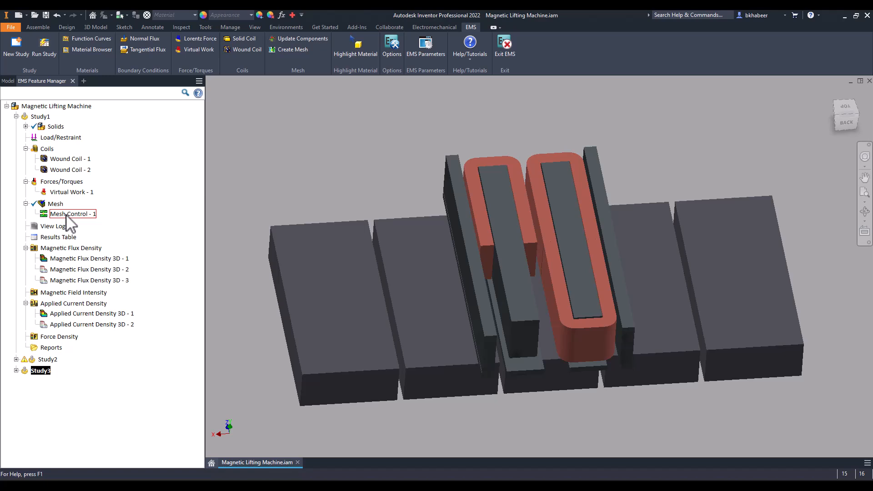
Open Study1's results table and examine the virtual work force components against the back view of the model.
left_click(58, 238)
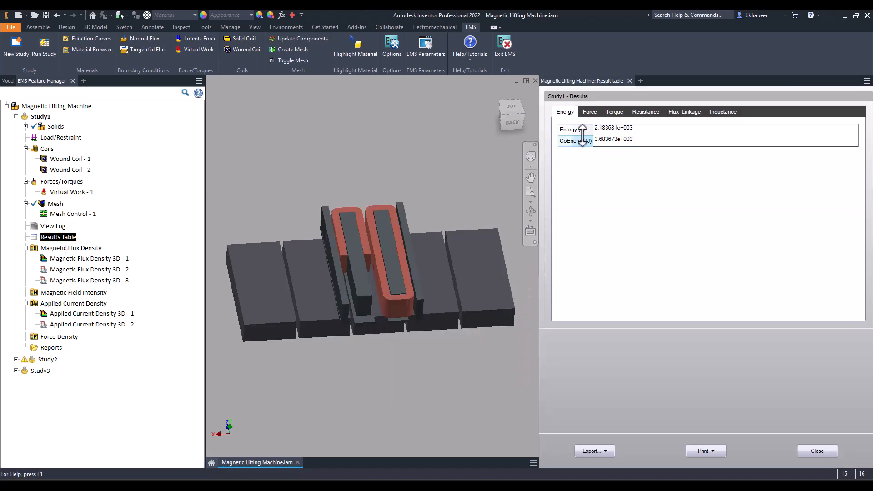
left_click(587, 113)
left_click(614, 113)
left_click(645, 113)
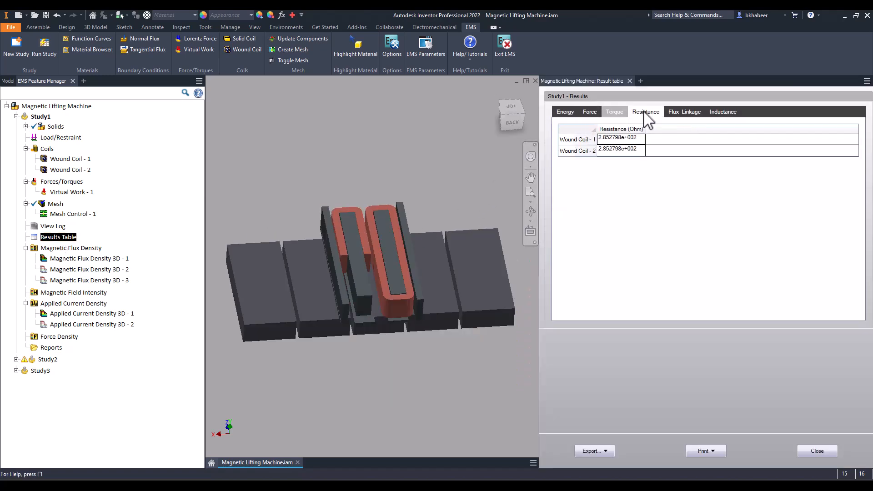
left_click(590, 112)
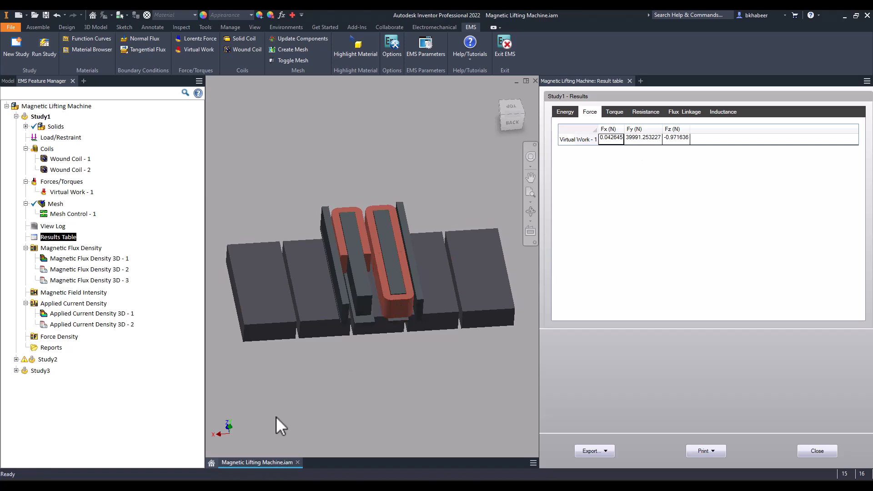
left_click(512, 123)
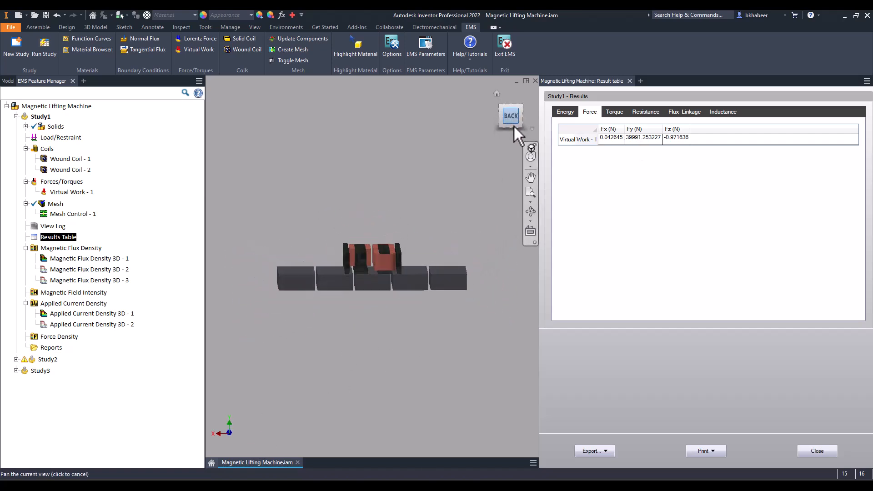
scroll(359, 273, "up", 3)
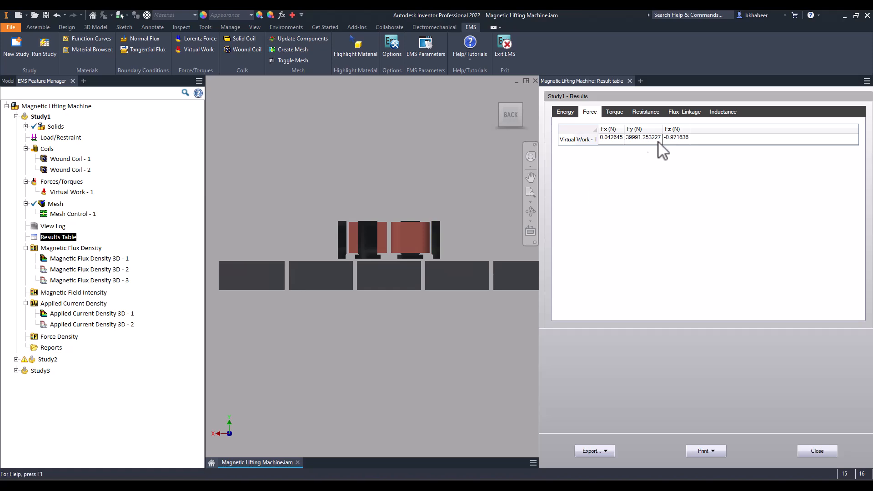
Examine the resistance, flux linkage and inductance results of the two wound coils in Study1.
left_click(645, 112)
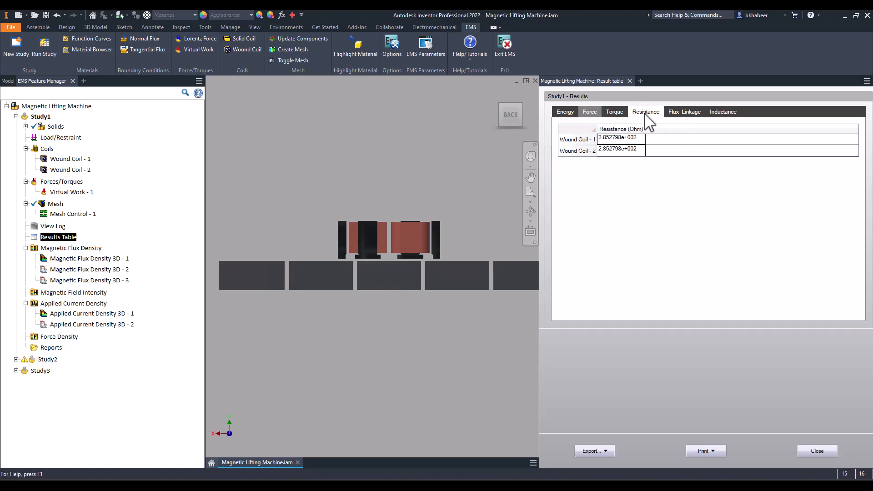
left_click(697, 114)
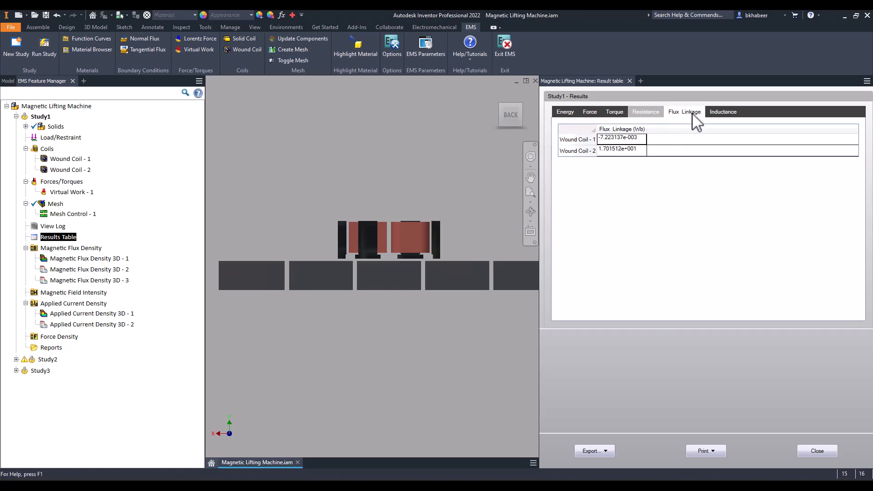
left_click(727, 114)
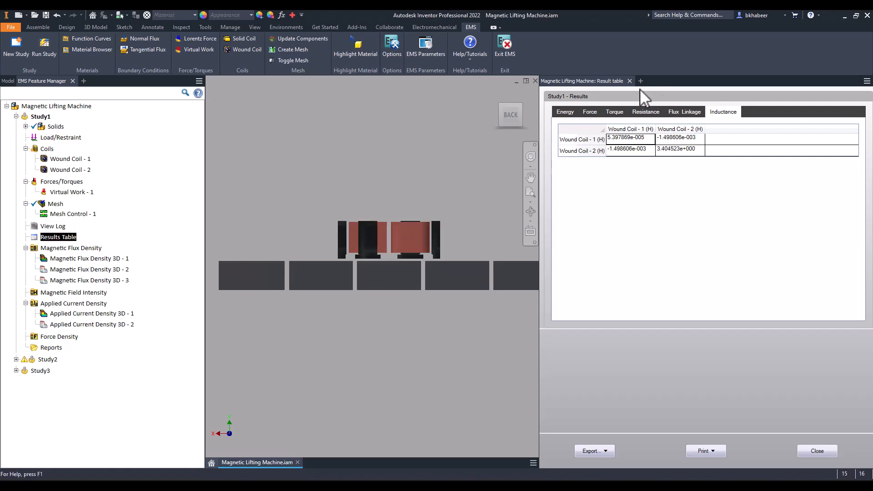
Display the Magnetic Flux Density 3D - 1 plot of Study1 in an enlarged plot area and inspect the flux distribution.
left_click(59, 259)
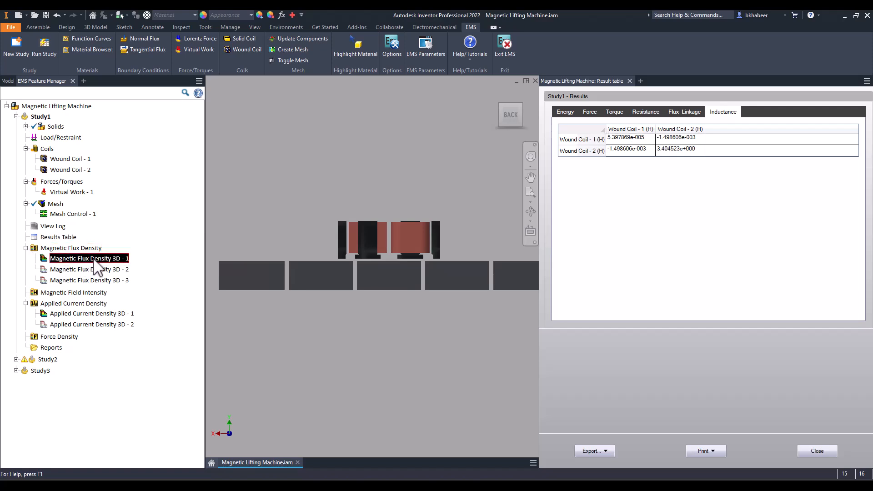
double_click(86, 258)
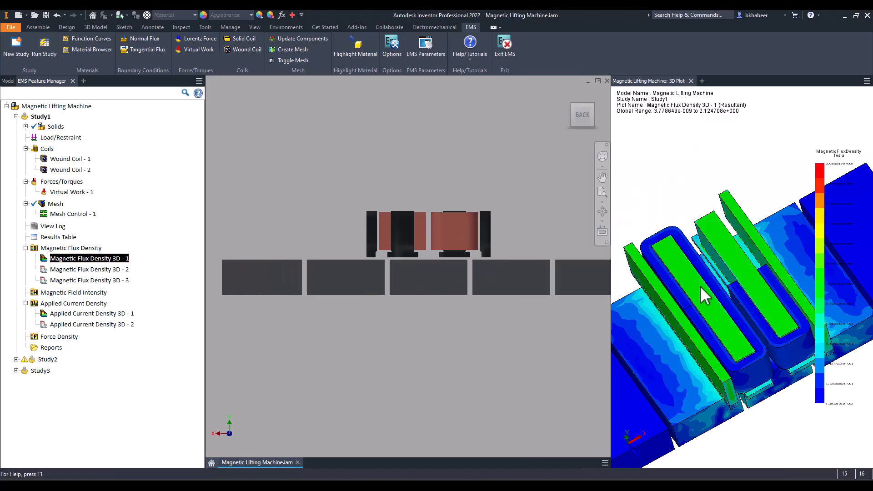
left_click_drag(613, 263, 414, 245)
left_click_drag(664, 271, 865, 171)
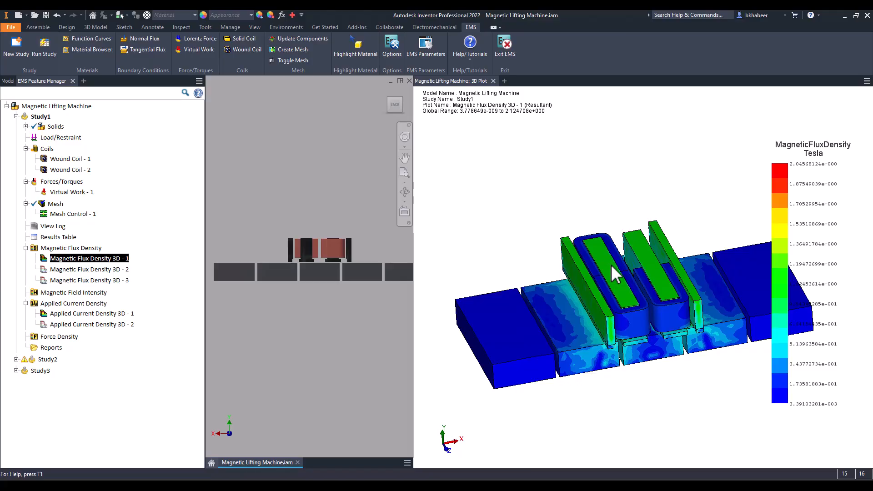
Display the Magnetic Flux Density 3D - 2 and 3D - 3 vector plots and review the available plot options.
left_click(104, 270)
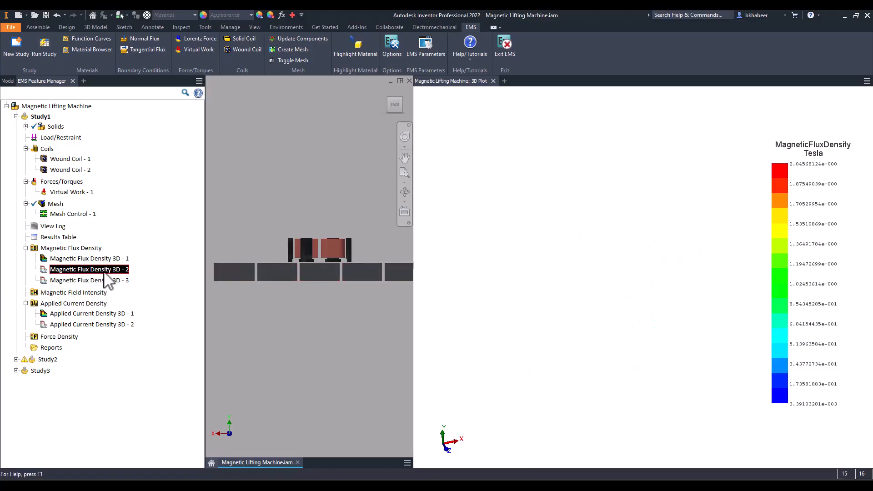
left_click_drag(647, 287, 731, 303)
left_click(82, 280)
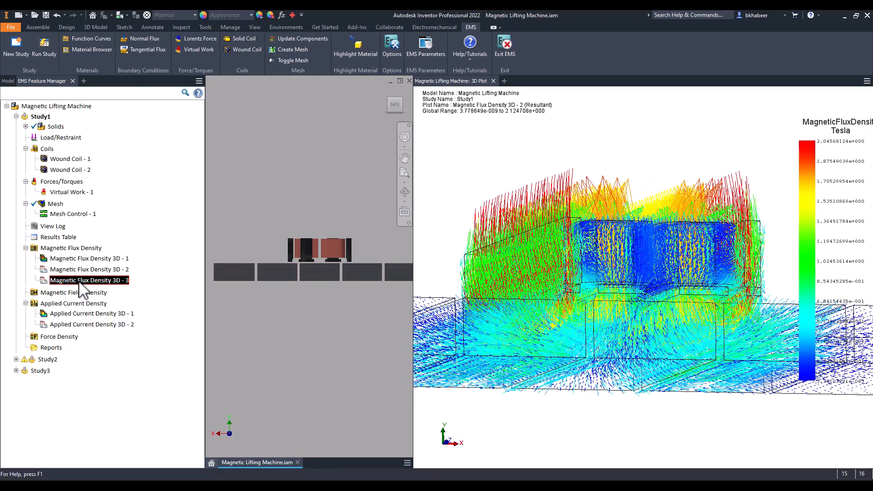
left_click_drag(627, 274, 610, 232)
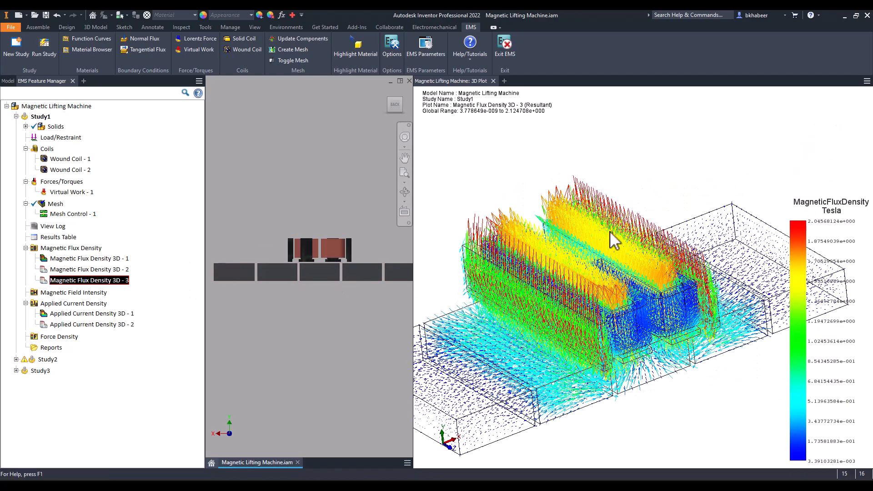
right_click(108, 280)
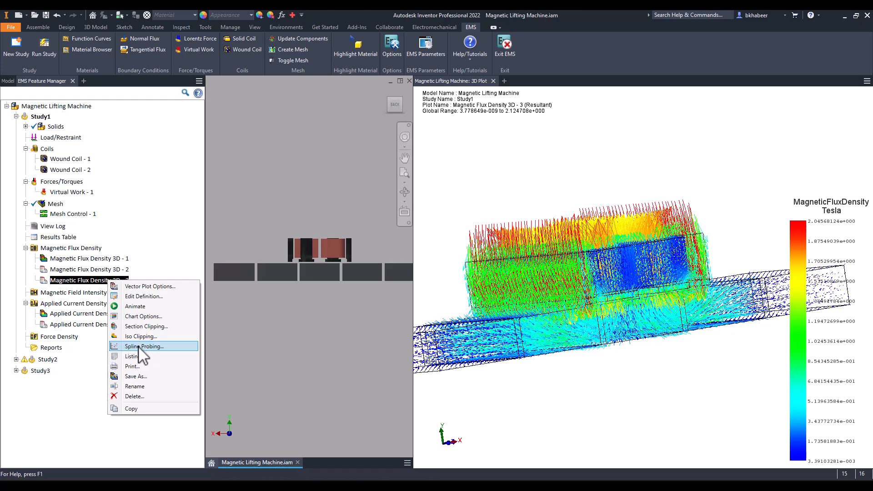
Display the Applied Current Density 3D - 1 and 3D - 2 plots and inspect the current in the coils.
left_click(76, 314)
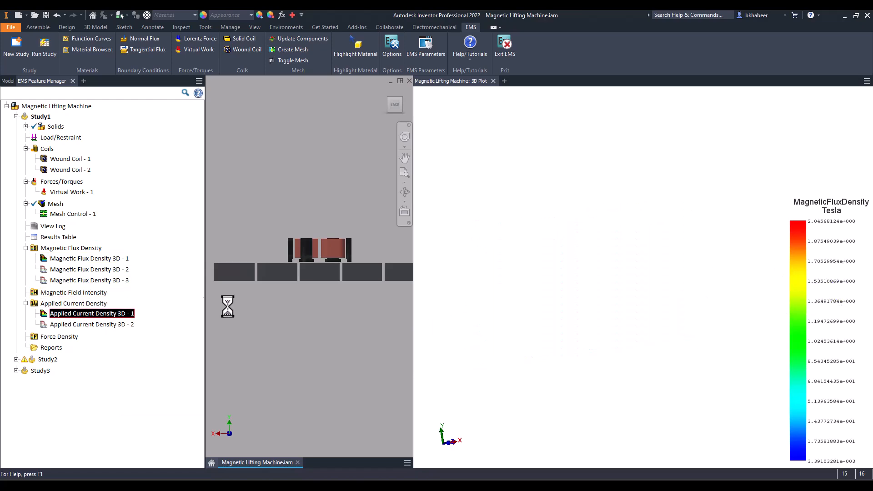
middle_click_drag(591, 258, 651, 312)
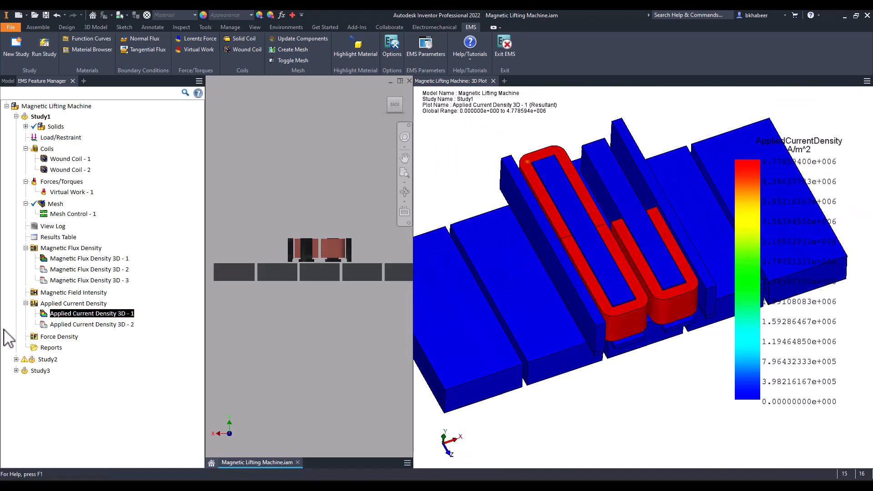
left_click(60, 324)
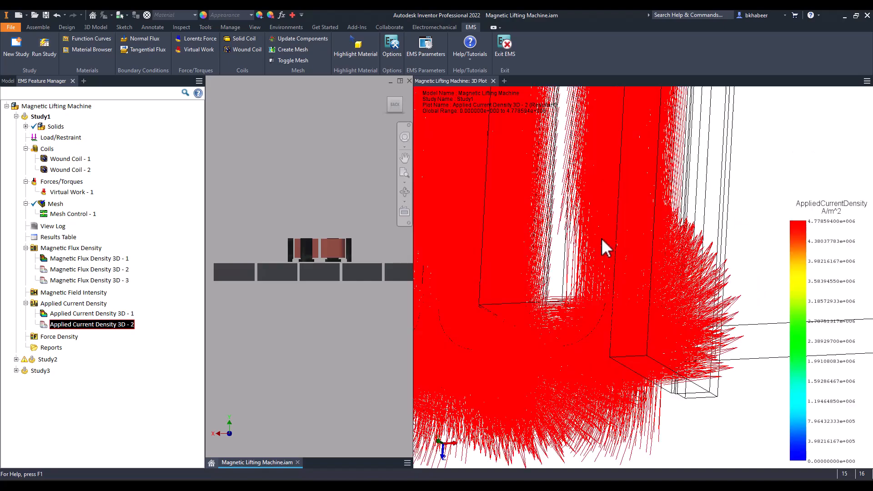
scroll(664, 188, "down", 8)
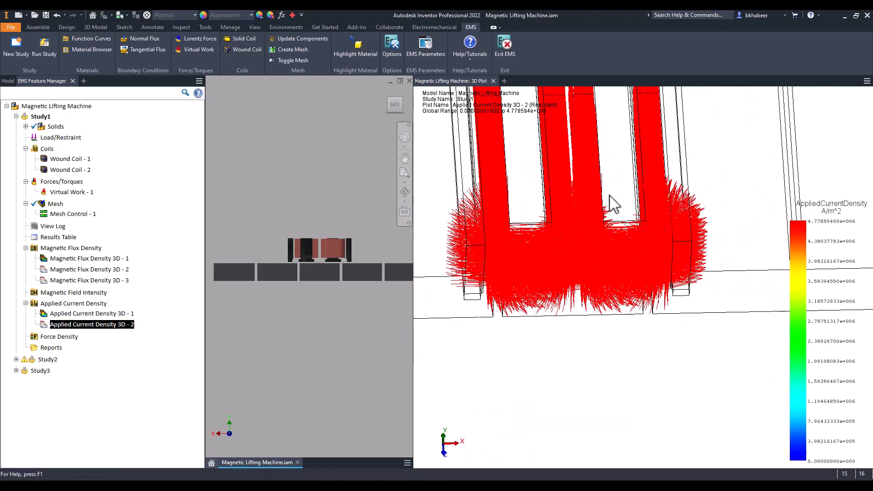
middle_click_drag(609, 201, 647, 187)
scroll(647, 187, "up", 4)
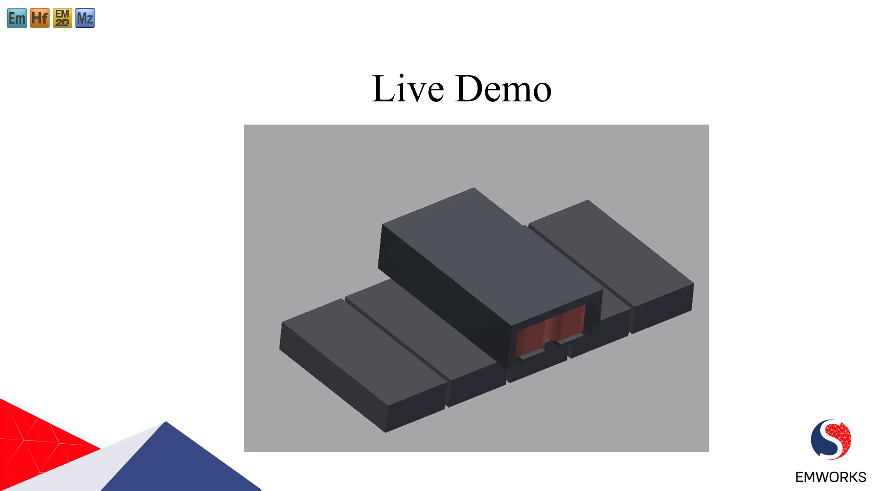
left_click(506, 181)
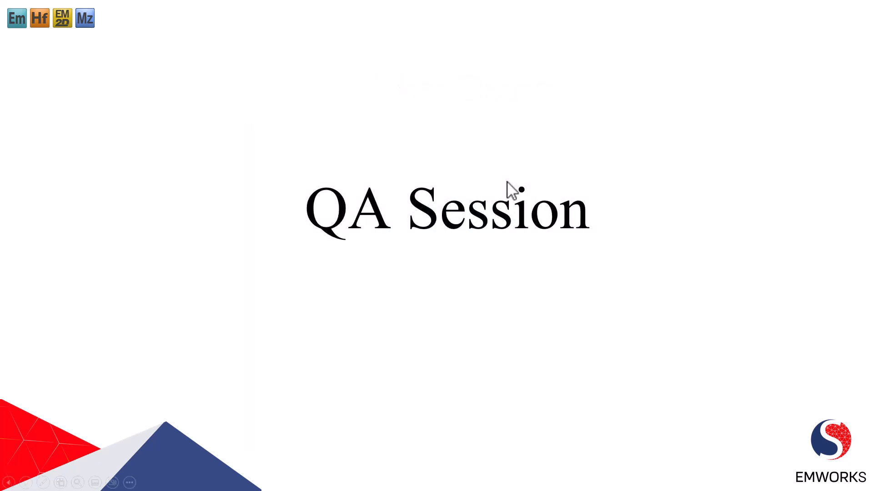